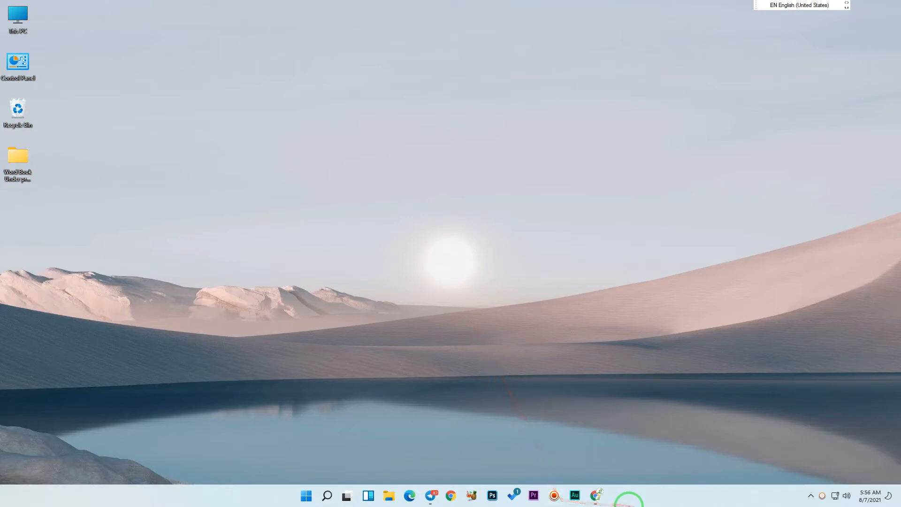
Advance the desktop wallpaper to the next background image twice.
right_click(263, 110)
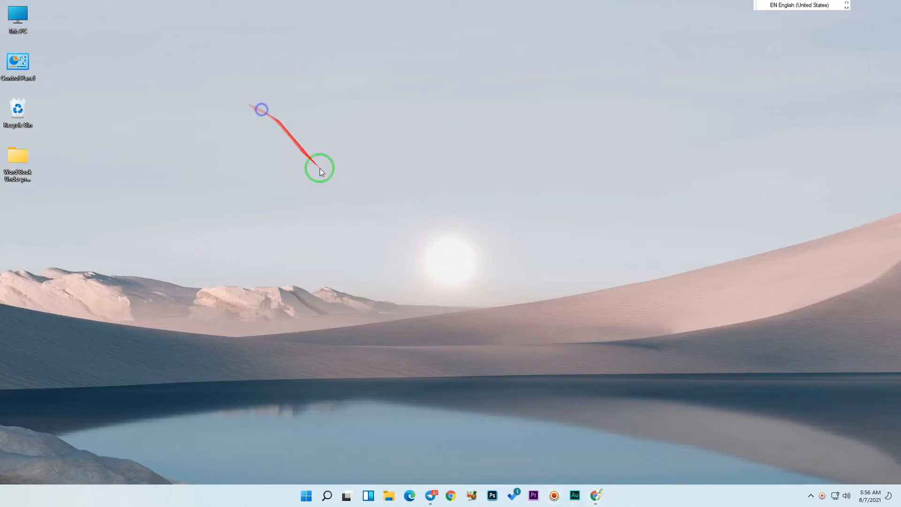
left_click(352, 162)
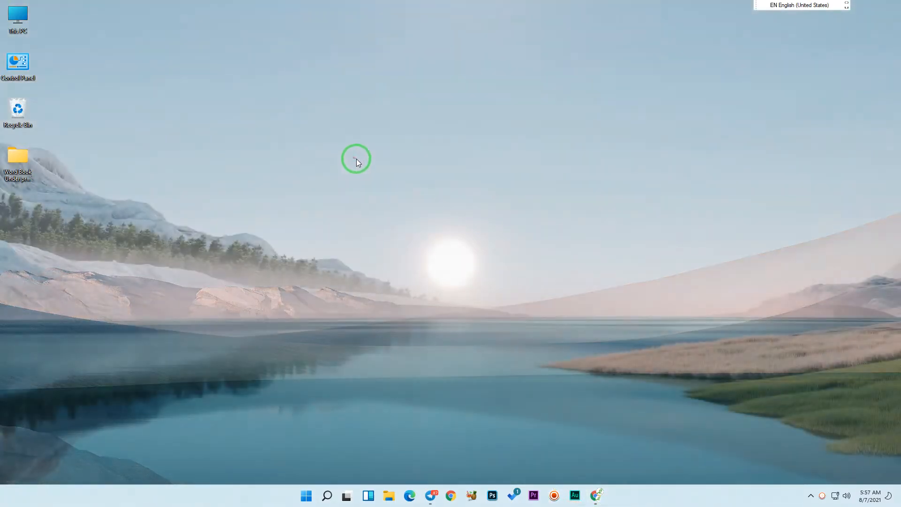
right_click(213, 165)
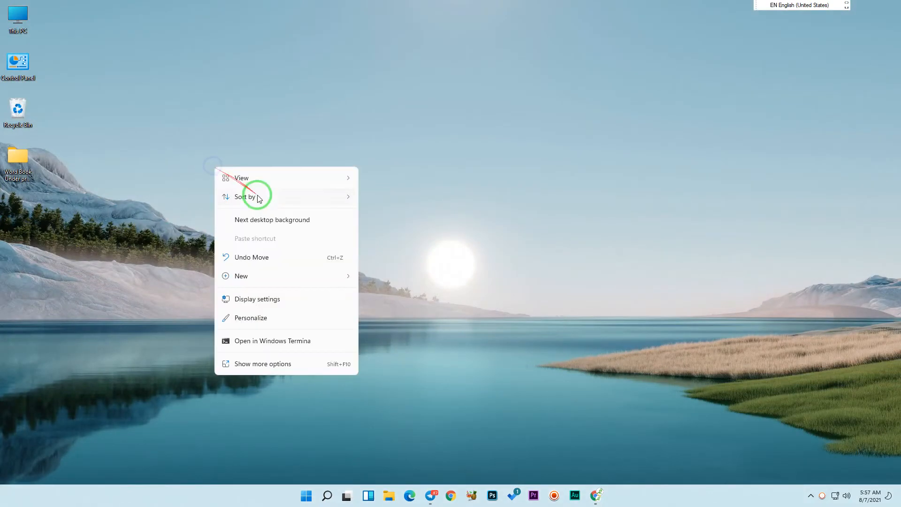
left_click(263, 219)
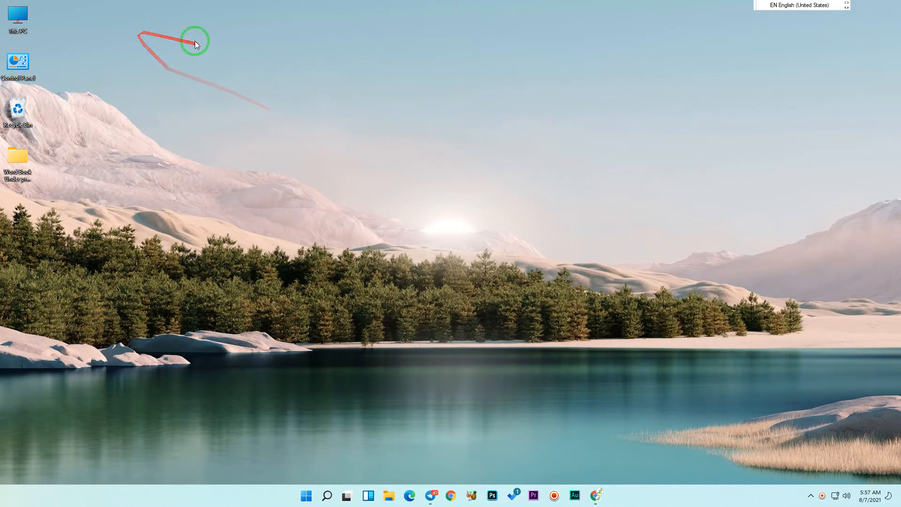
Open This PC in File Explorer and display the computer's properties.
double_click(9, 33)
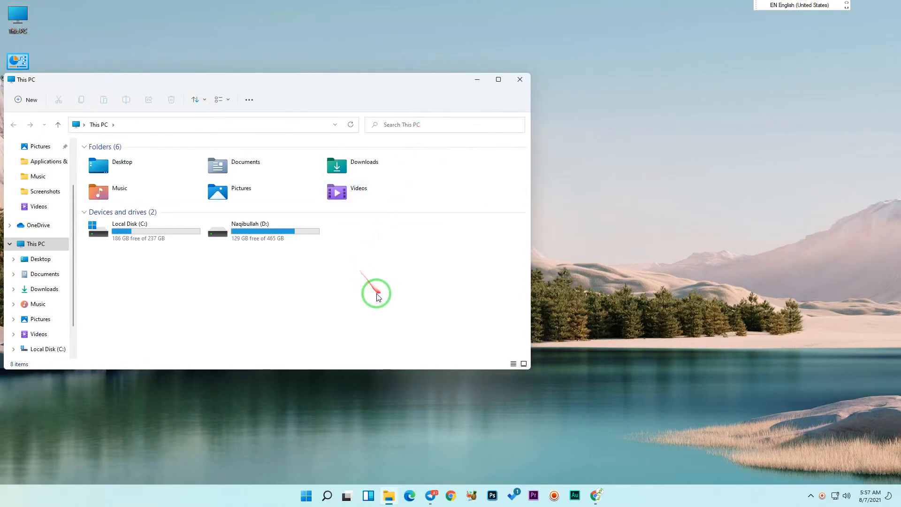
right_click(375, 279)
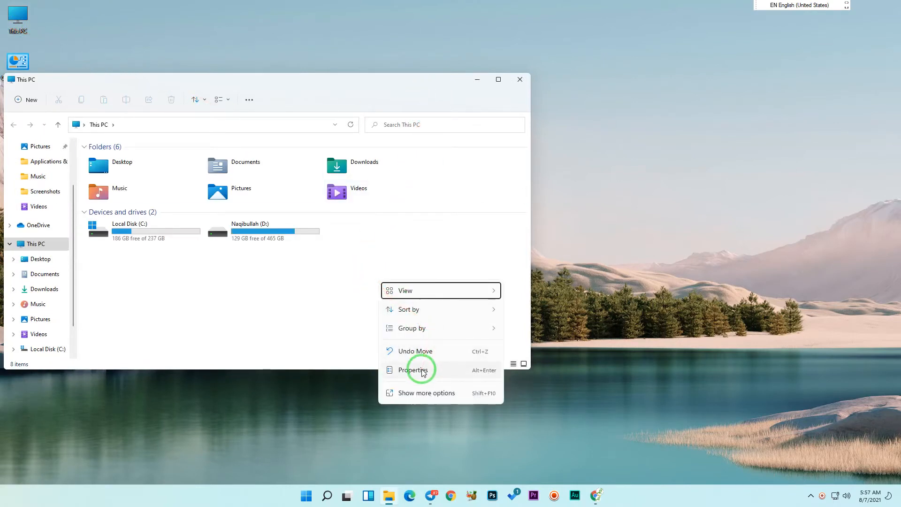
left_click(471, 372)
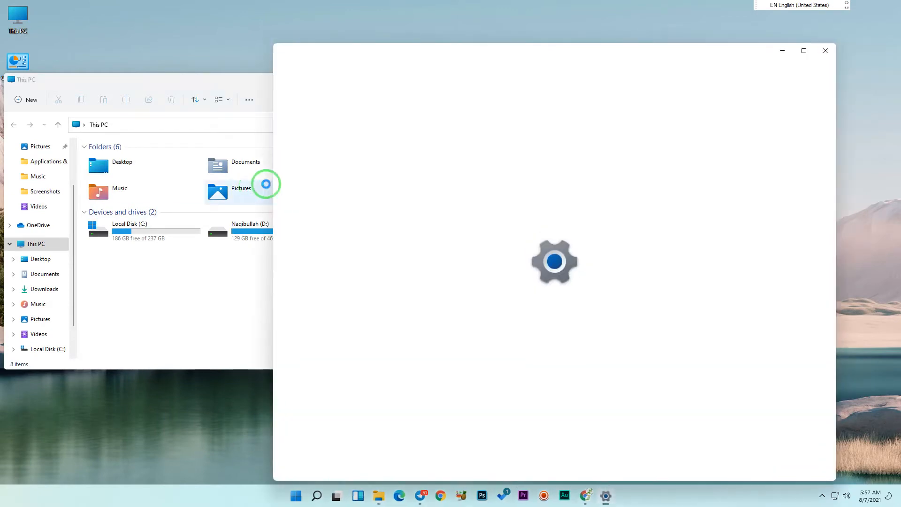
Minimize the This PC window and highlight the installed RAM value on the system About page.
left_click(250, 86)
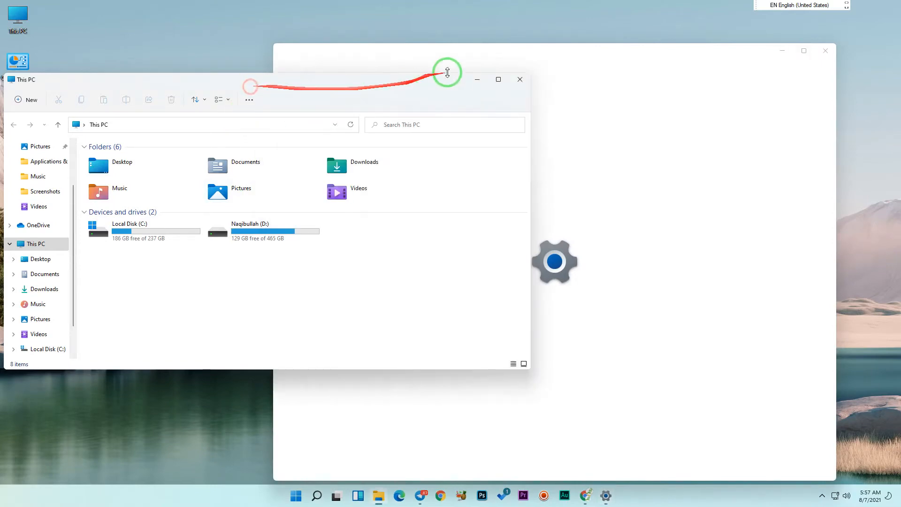
left_click(478, 79)
left_click_drag(437, 57, 288, 20)
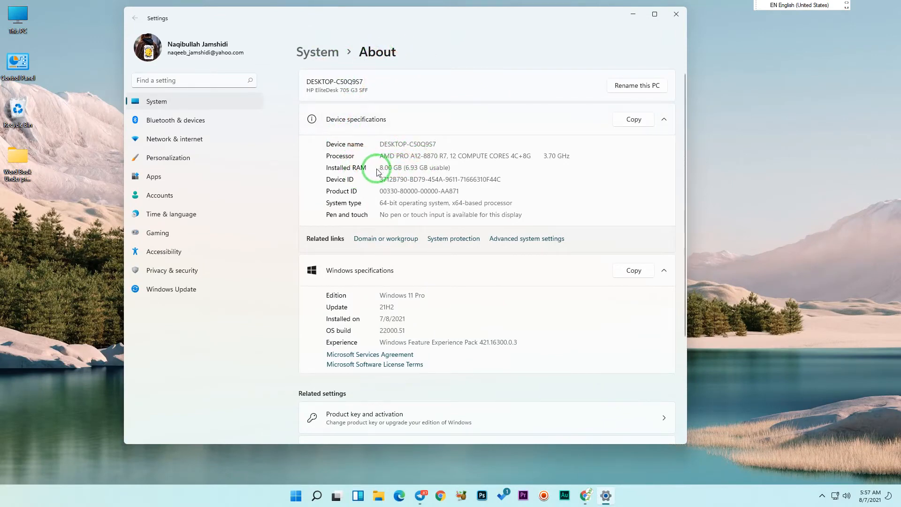
left_click_drag(451, 168, 370, 172)
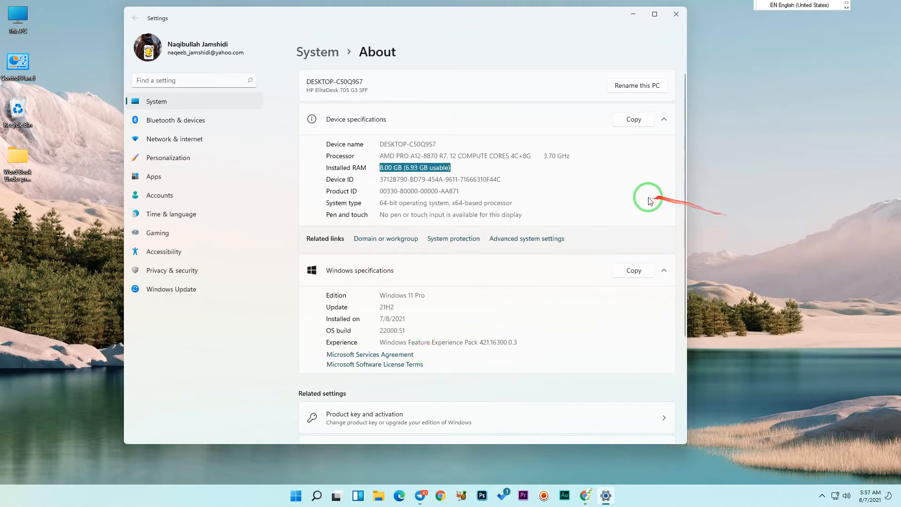
Open the Virtual Memory dialog from the advanced performance options in the advanced system settings.
left_click(528, 239)
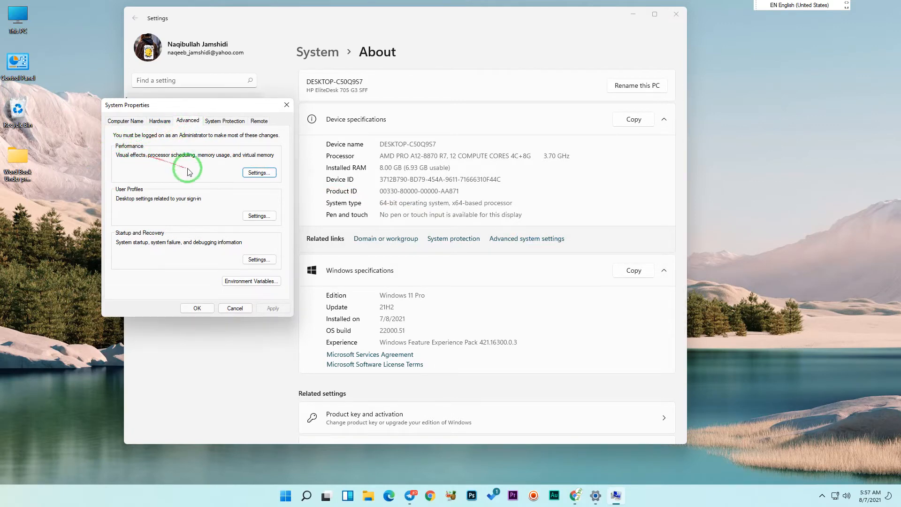
left_click(249, 174)
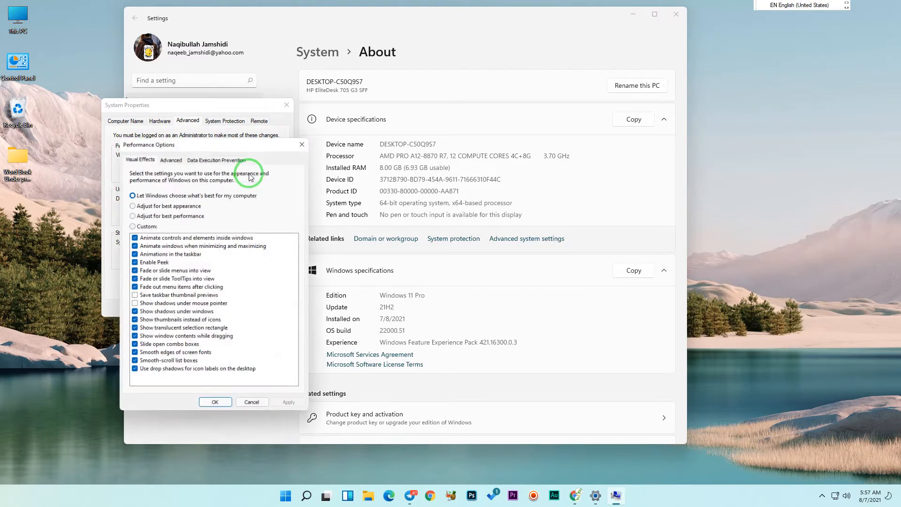
left_click(171, 157)
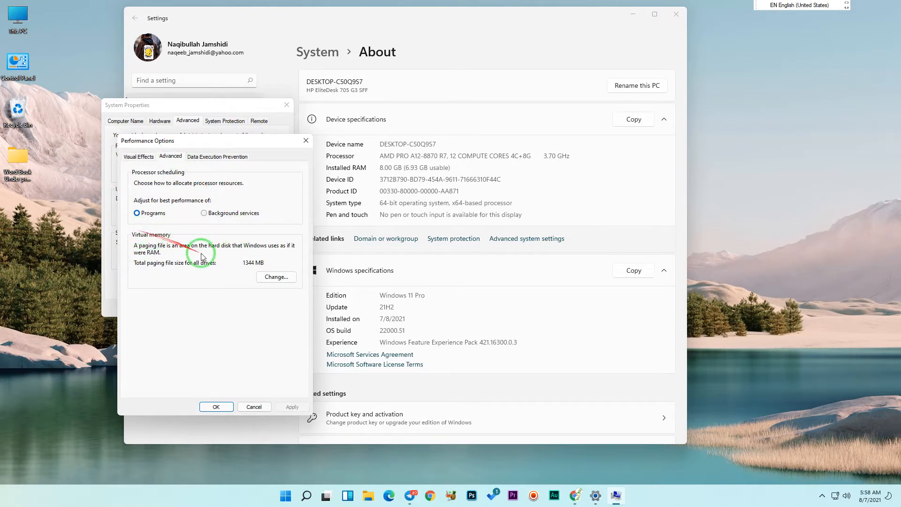
left_click(266, 279)
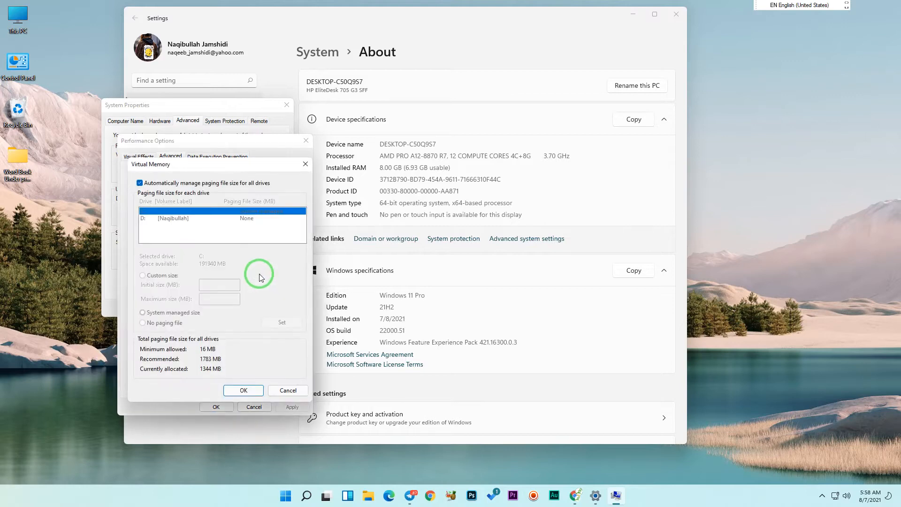
Turn off automatic paging file size management for all drives and reposition the Virtual Memory dialog.
left_click_drag(223, 170, 347, 122)
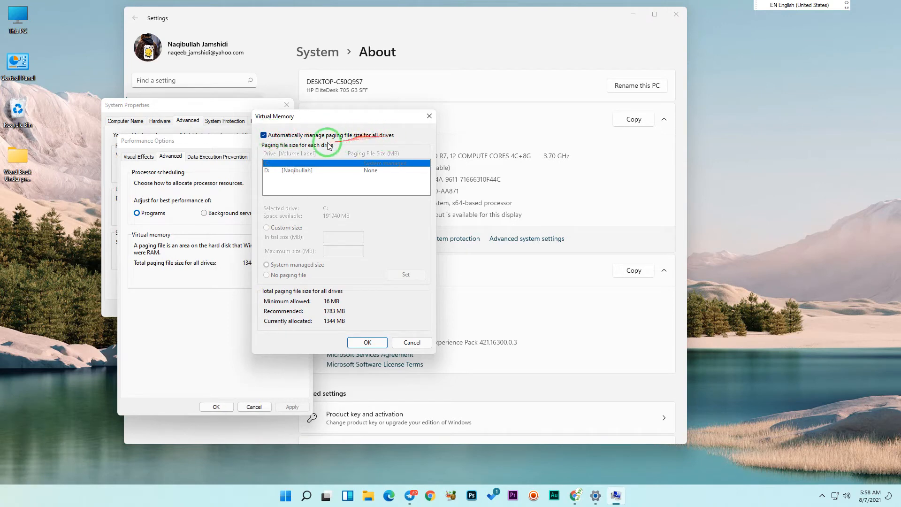
left_click(278, 135)
left_click(277, 135)
left_click(277, 135)
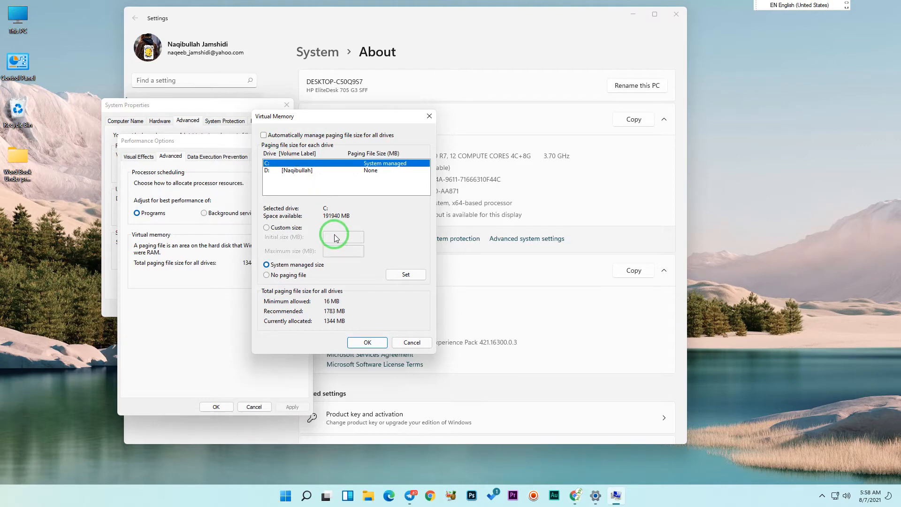
left_click_drag(382, 120, 228, 158)
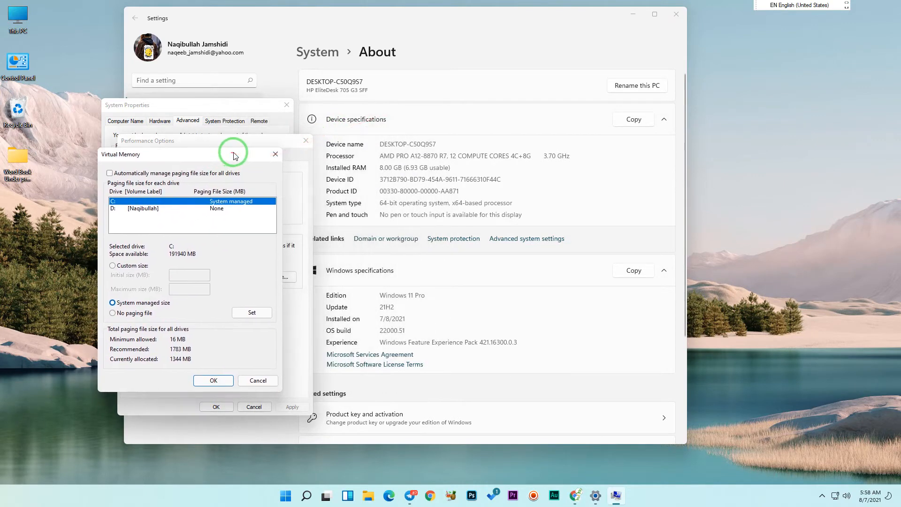
Launch Calculator with a Run command and place it over the About page showing the device specifications.
key("super+r")
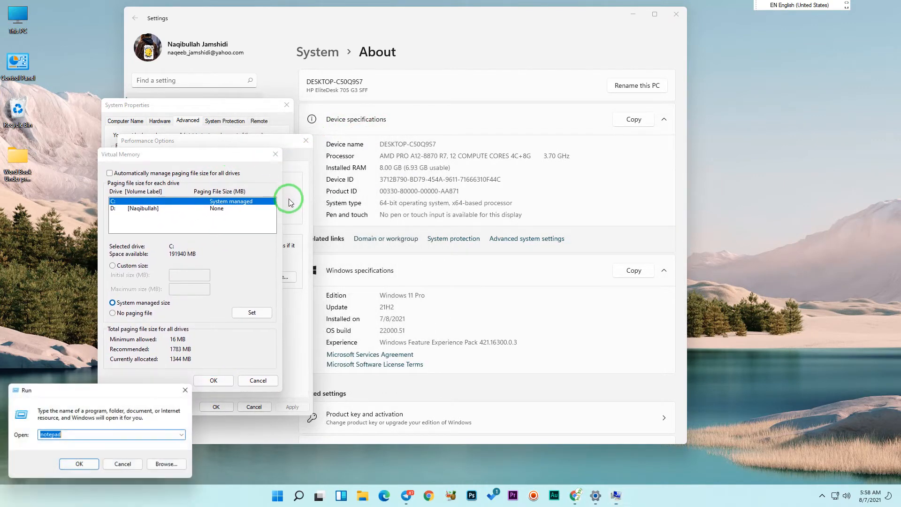
type("calc")
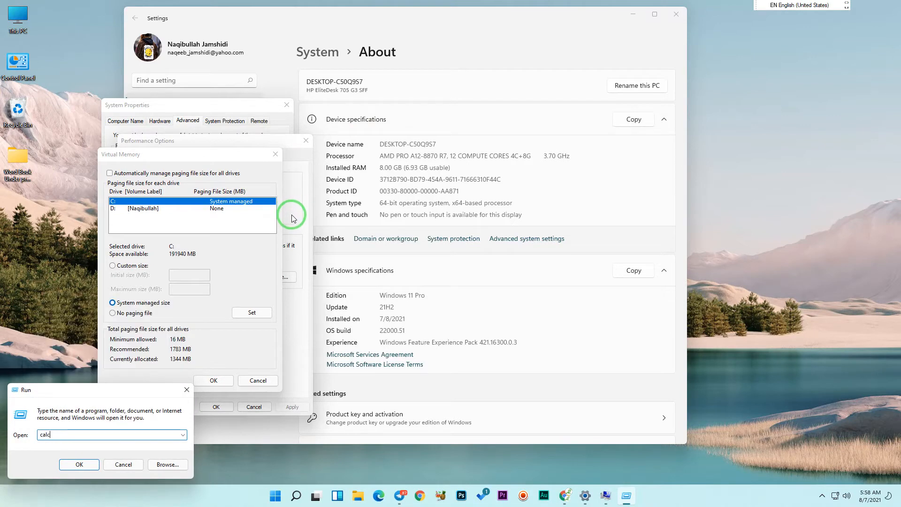
key("Return")
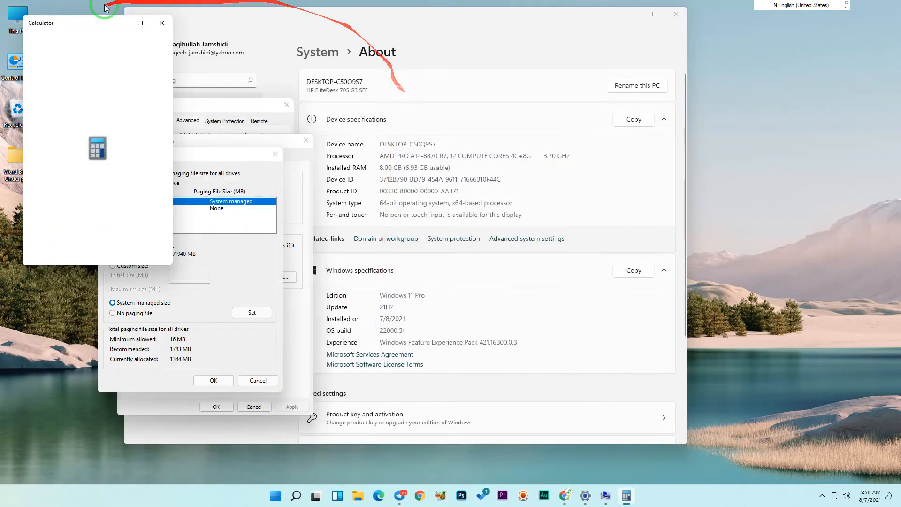
left_click_drag(92, 18, 534, 141)
left_click(387, 168)
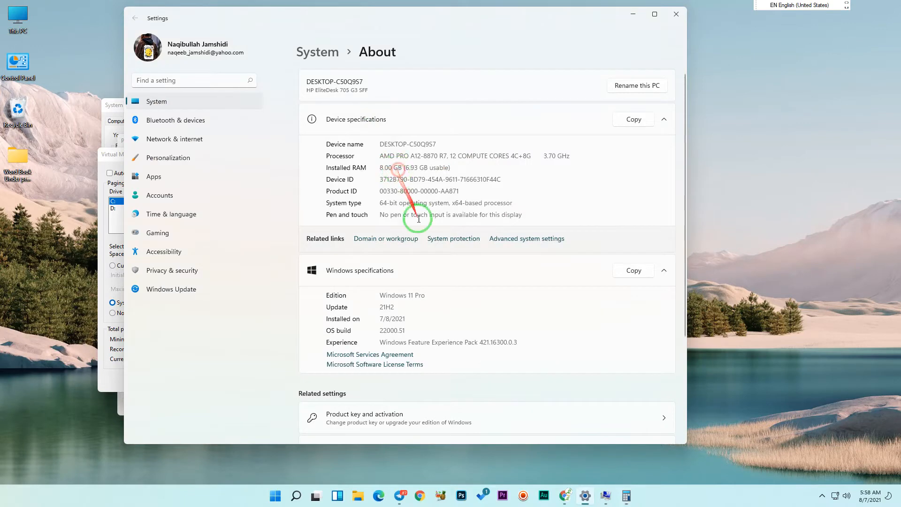
left_click(626, 500)
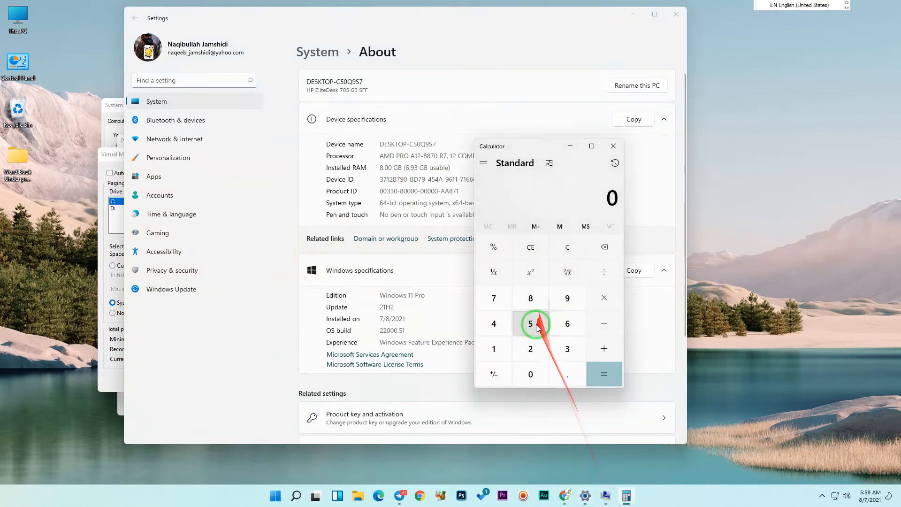
Calculate 1024 × 8 in Calculator to convert the installed RAM from gigabytes to megabytes.
left_click(491, 349)
left_click(519, 368)
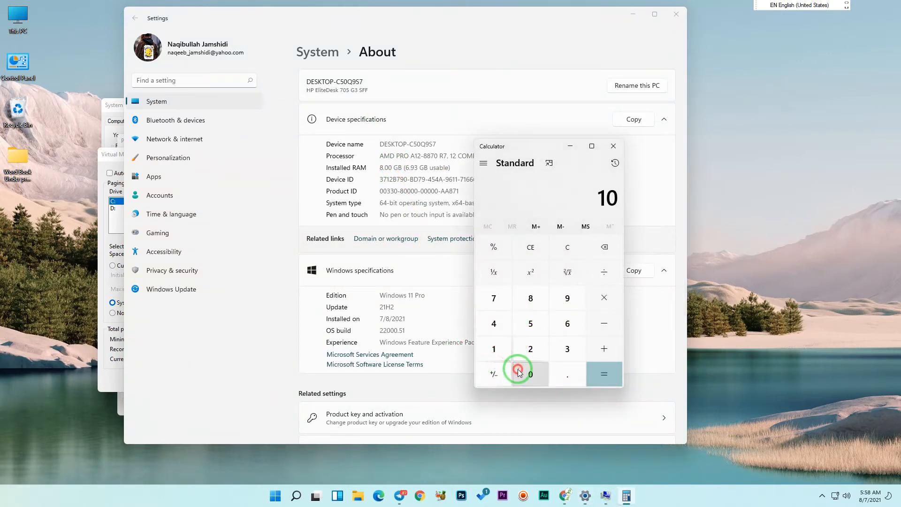
left_click(521, 351)
left_click(498, 323)
left_click(601, 301)
left_click(536, 299)
left_click(604, 357)
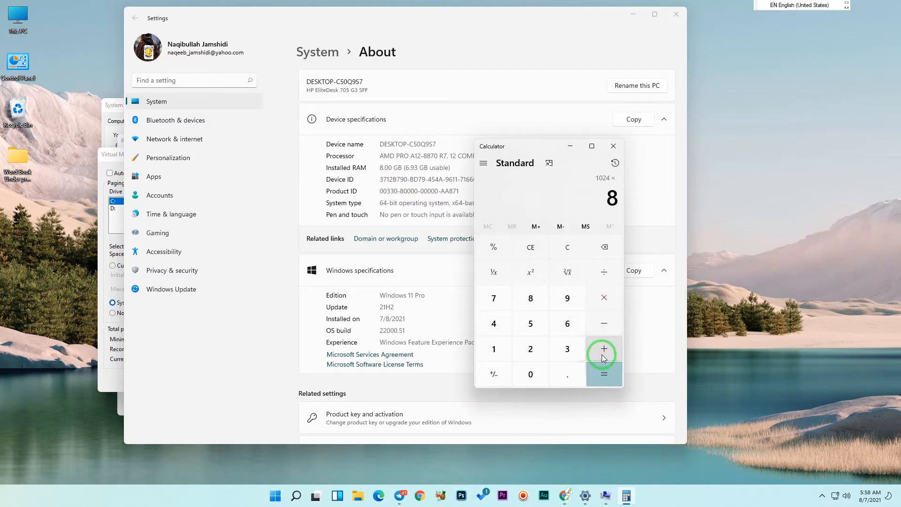
left_click(607, 375)
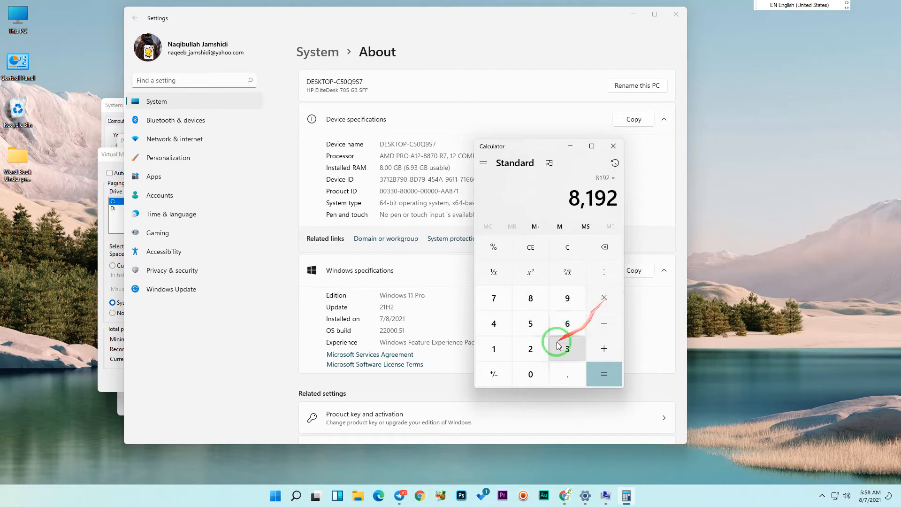
Multiply the 8192 result by 1.5 and copy the product.
left_click(495, 349)
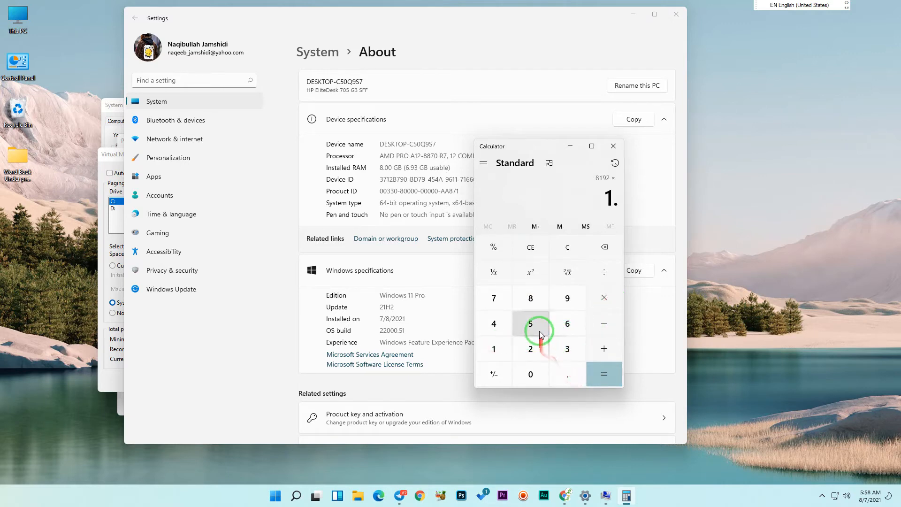
left_click(540, 327)
left_click(595, 372)
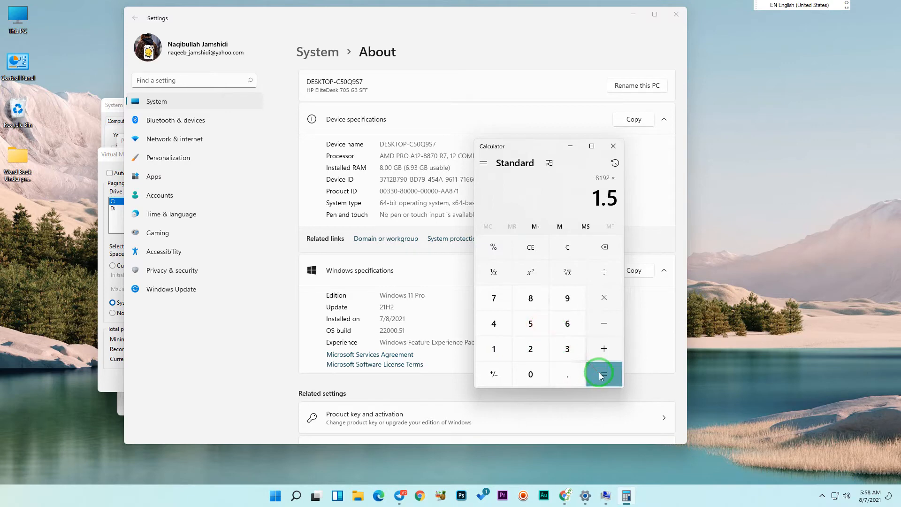
left_click_drag(617, 196, 557, 197)
right_click(562, 200)
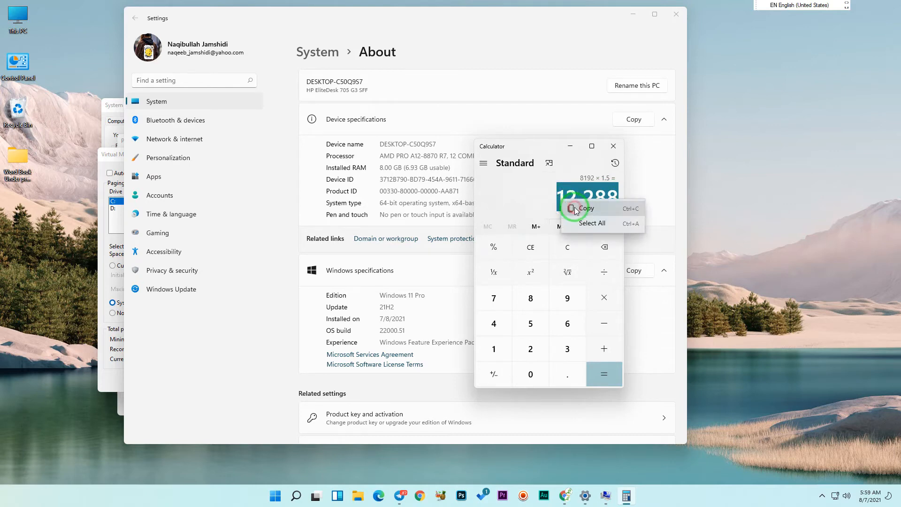
left_click(576, 209)
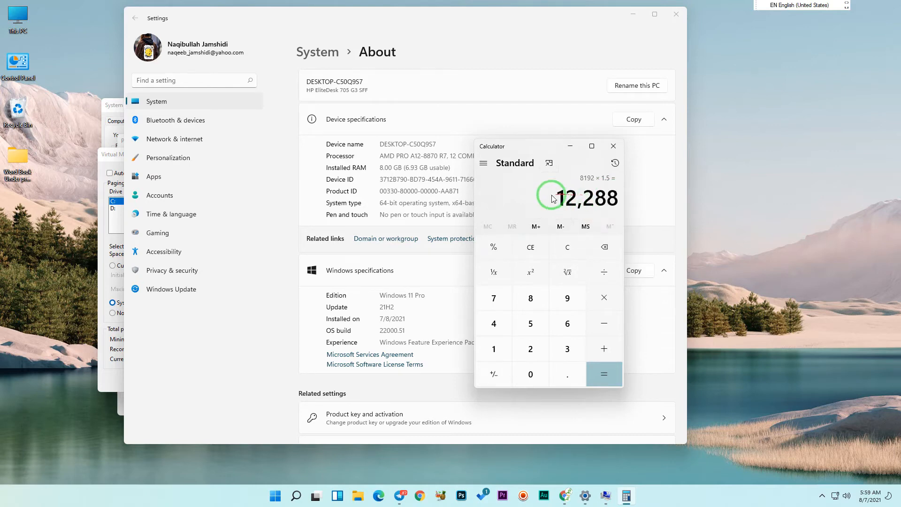
Set a custom paging file for drive C with an initial and maximum size of 12288 MB.
left_click(114, 231)
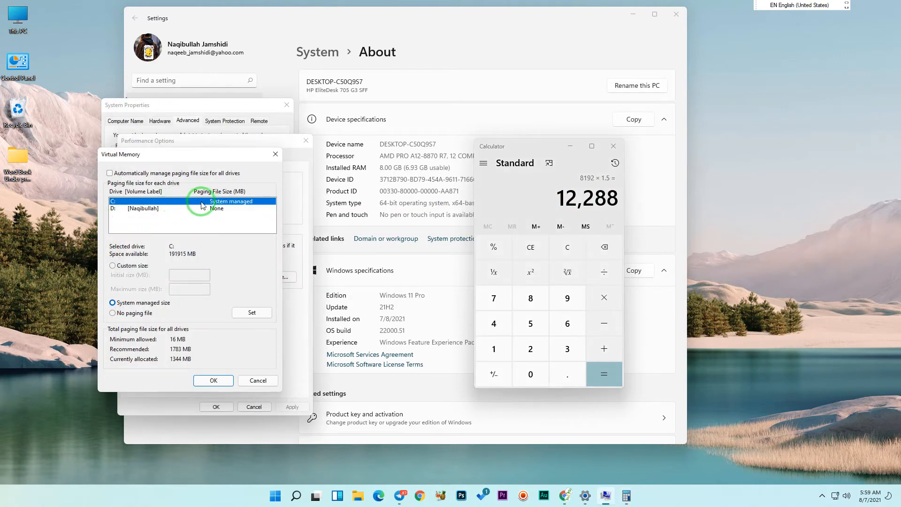
left_click(113, 266)
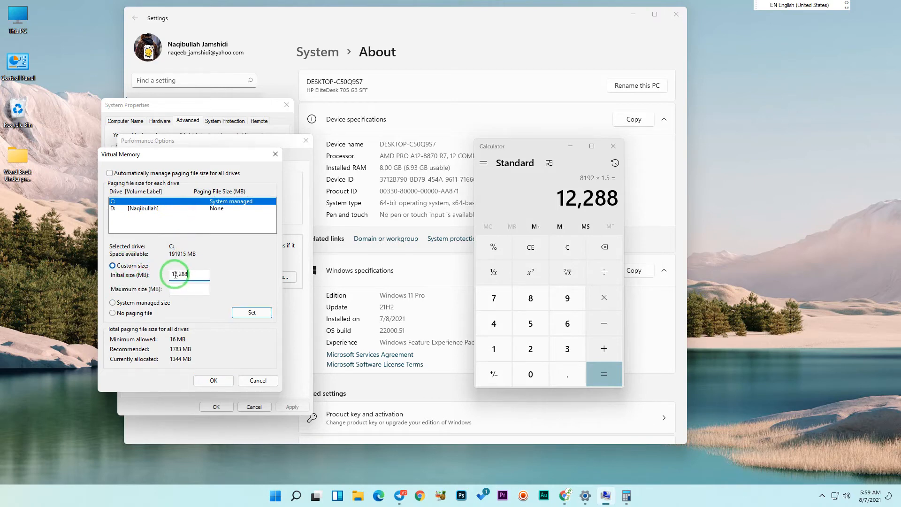
left_click_drag(190, 274, 162, 273)
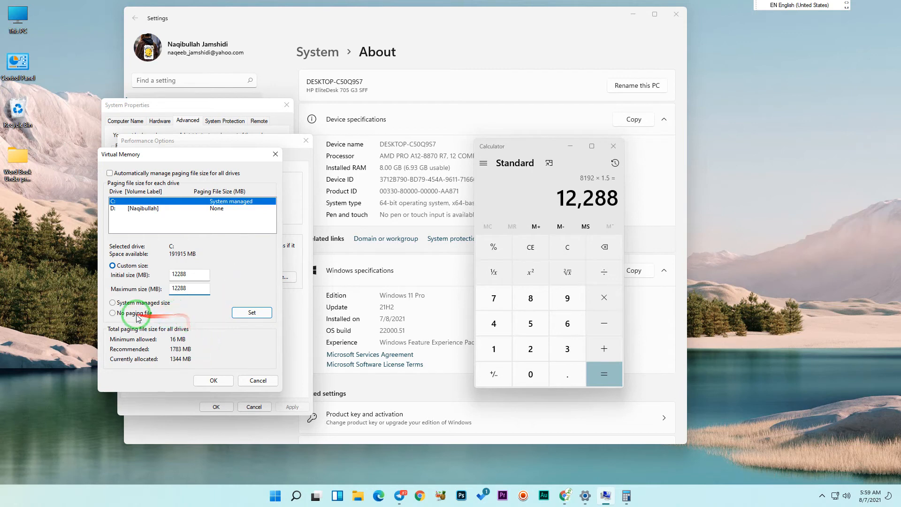
left_click(244, 313)
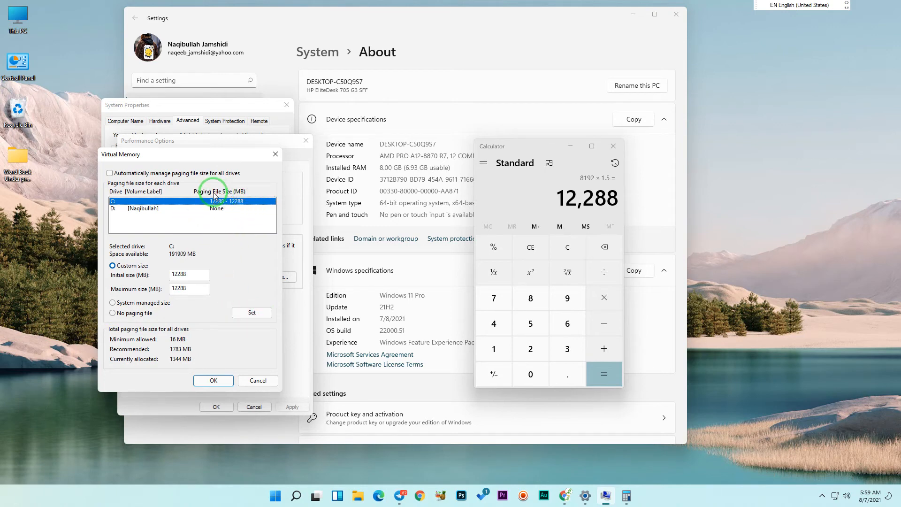
Confirm the virtual memory change, acknowledge the restart notice, and apply and close the Performance Options.
left_click(230, 385)
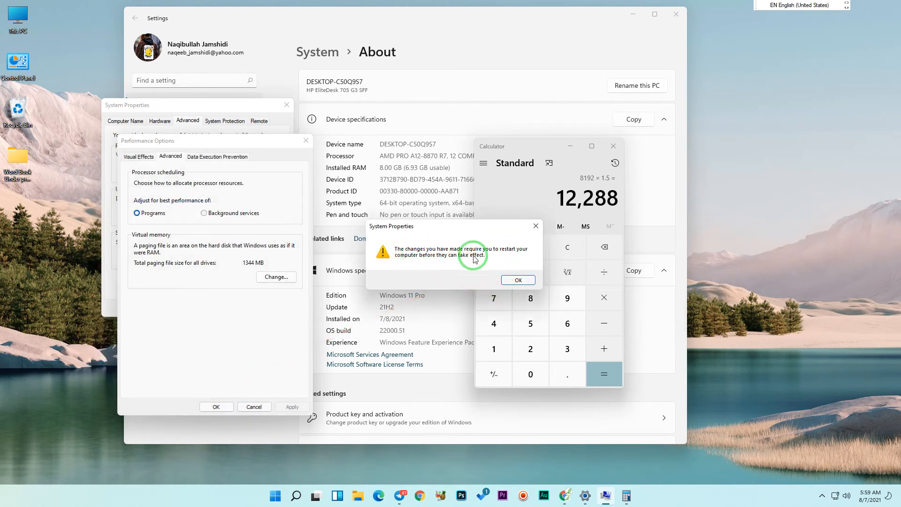
left_click(522, 281)
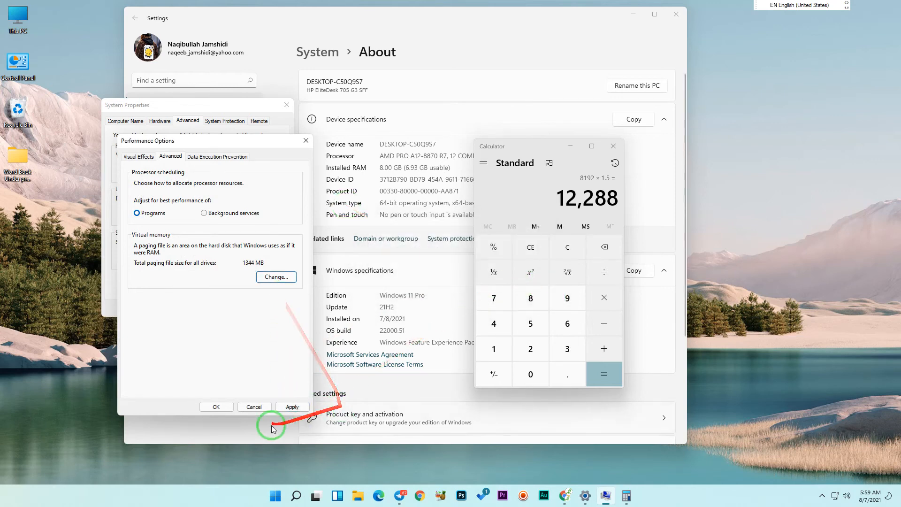
left_click(285, 408)
left_click(215, 406)
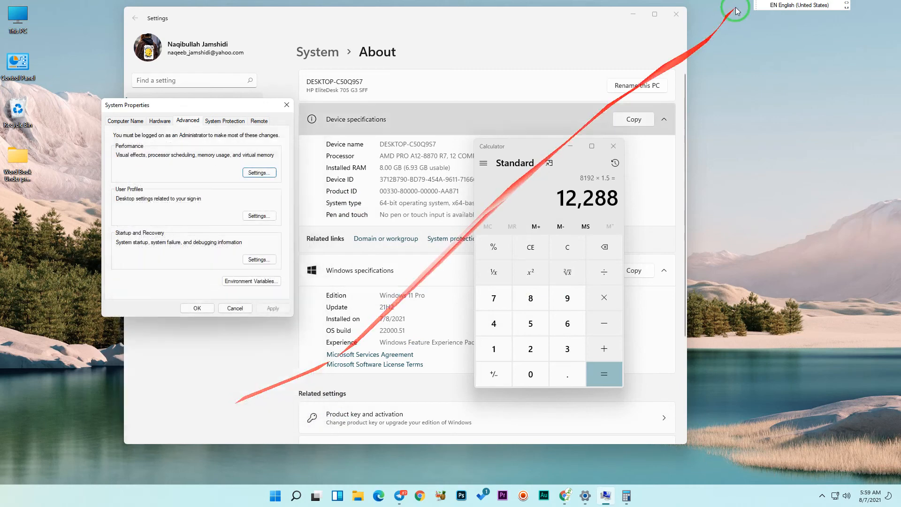
Close the Calculator, Settings and System Properties windows.
left_click(613, 146)
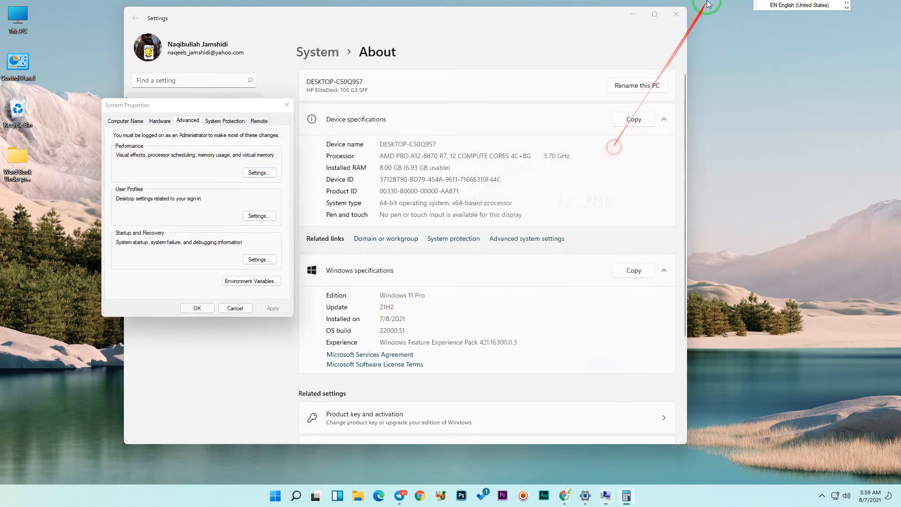
left_click(676, 15)
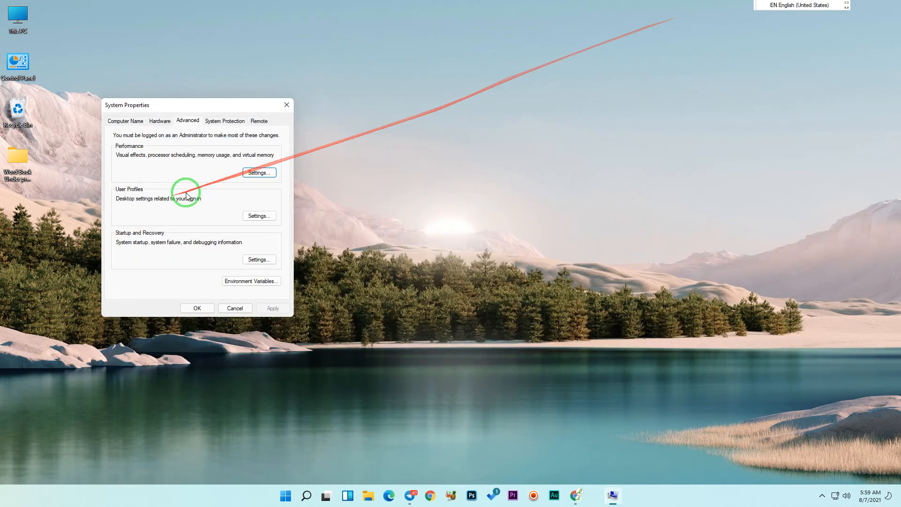
left_click(285, 108)
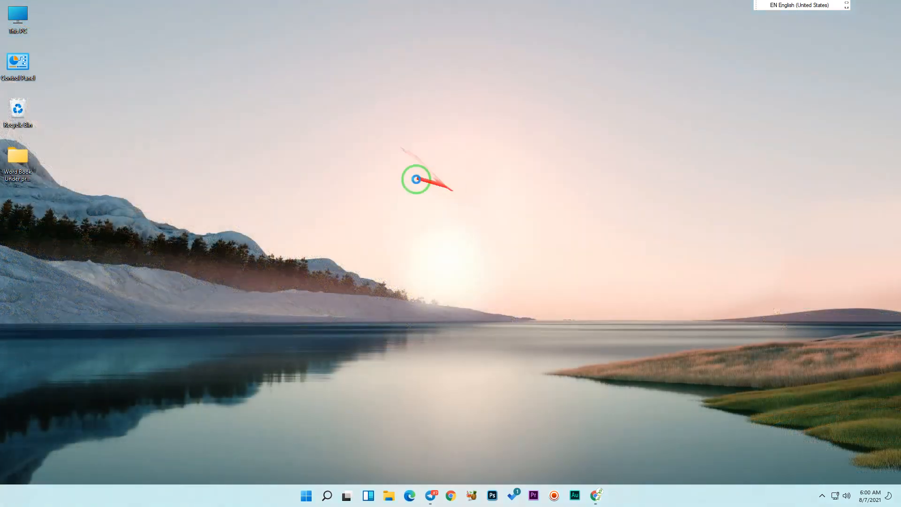
Check the installed RAM in the properties of This PC, and close both the Settings and This PC windows.
key("super+e")
right_click(336, 262)
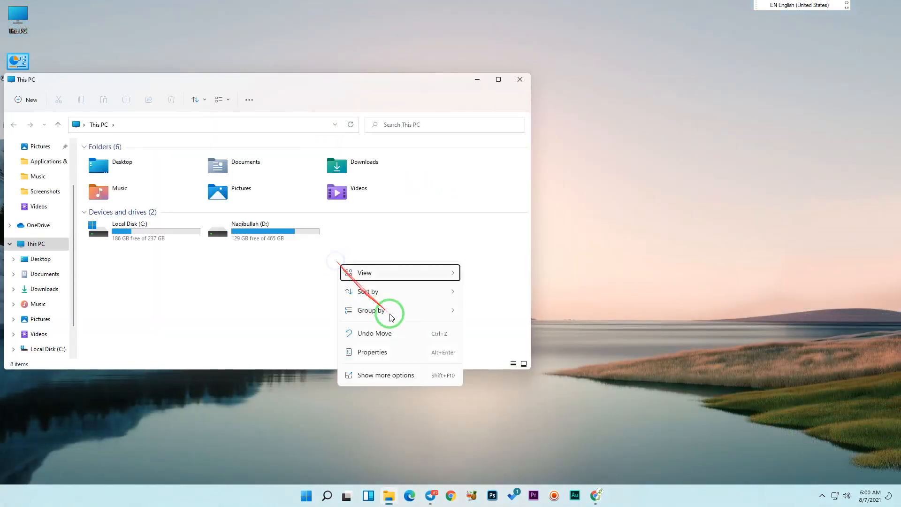
left_click(401, 345)
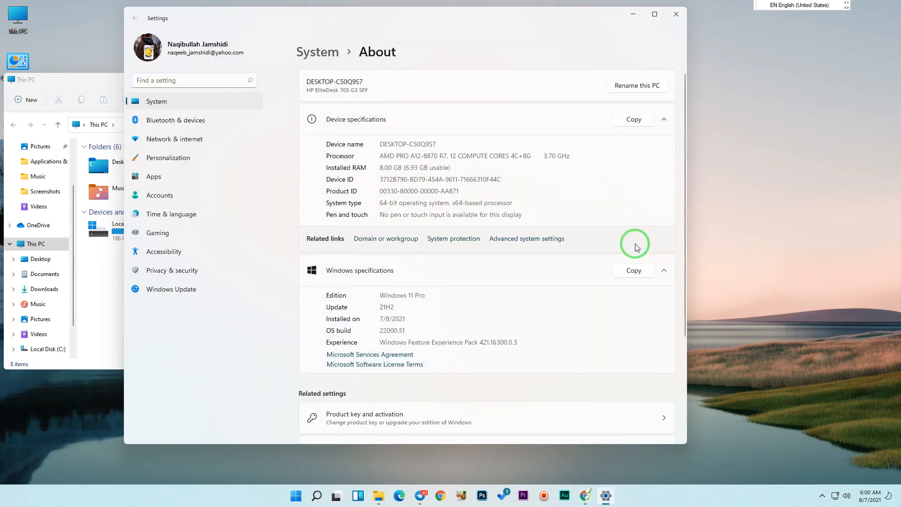
left_click(377, 167)
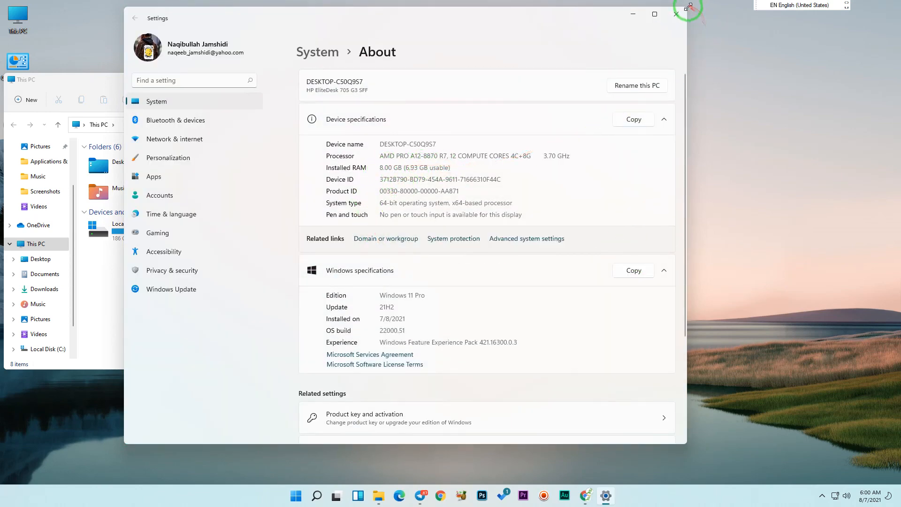
left_click(676, 14)
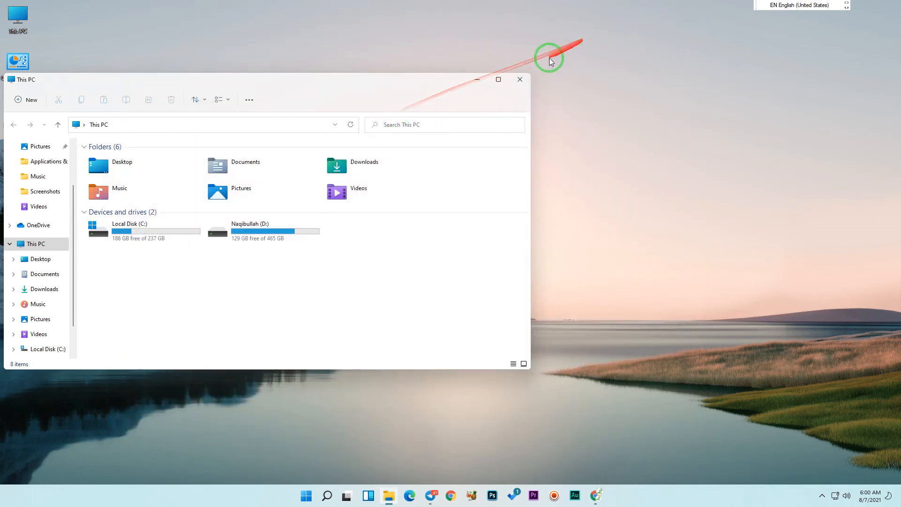
left_click(519, 79)
Try to restart the PC to apply the virtual memory change.
left_click(307, 496)
left_click(564, 465)
left_click(574, 446)
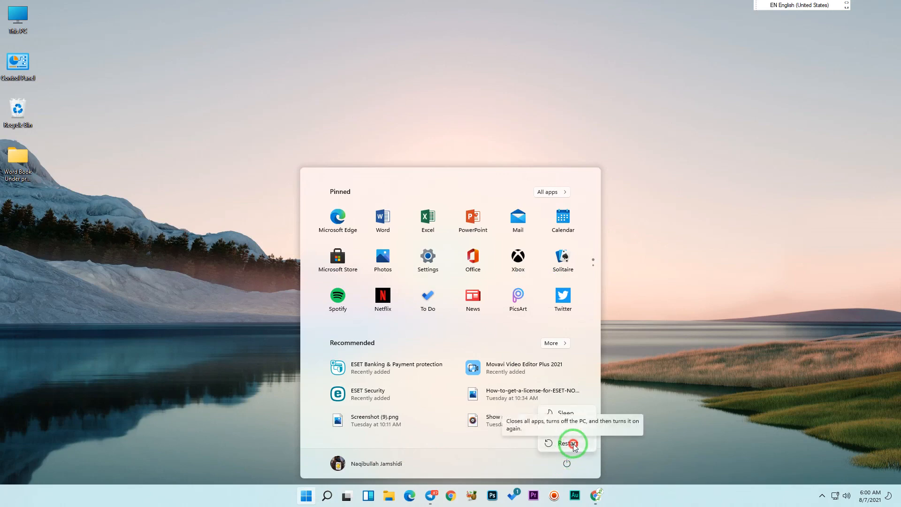
left_click_drag(575, 444, 606, 443)
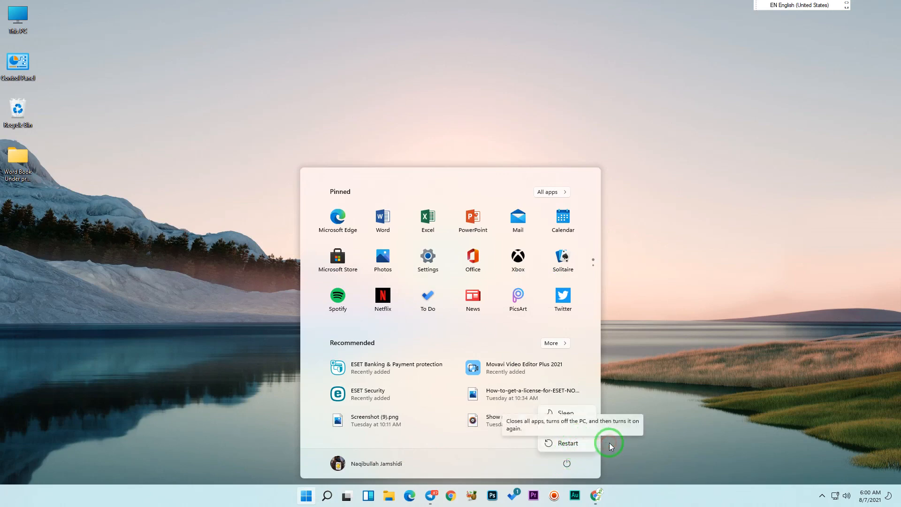